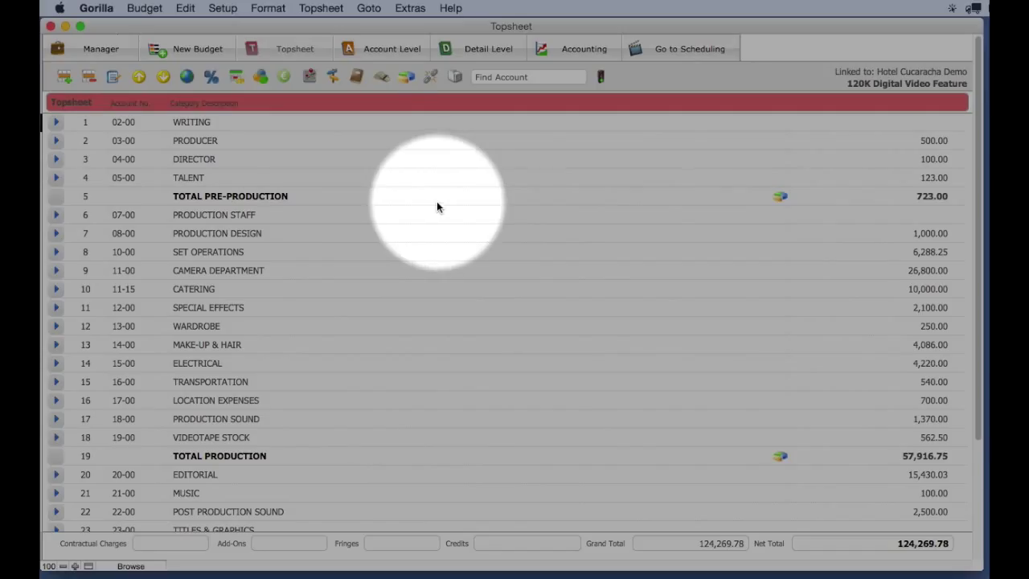
Open the Ratebook Modules window from the Setup menu and move it up and left
left_click(226, 11)
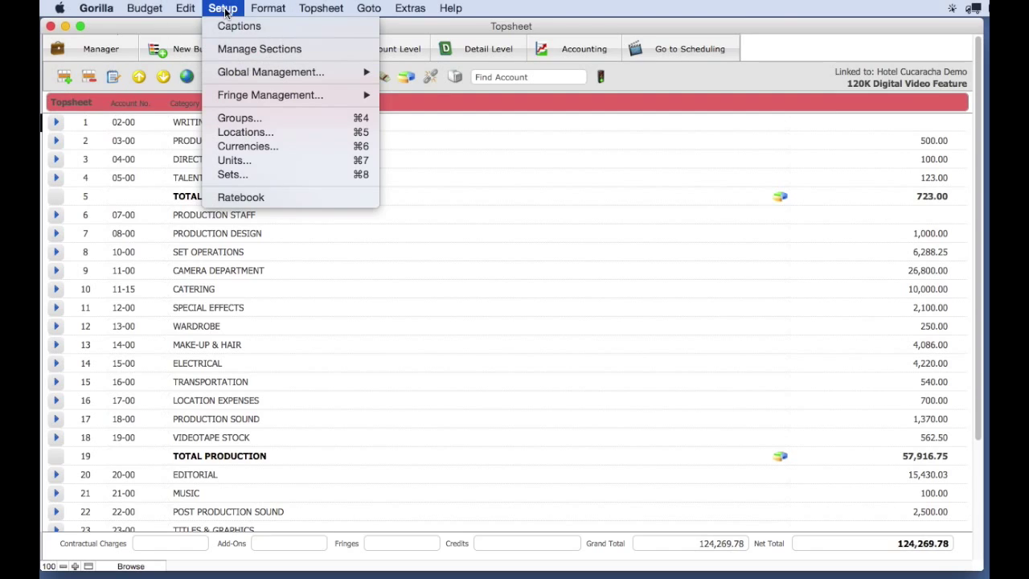
left_click(253, 199)
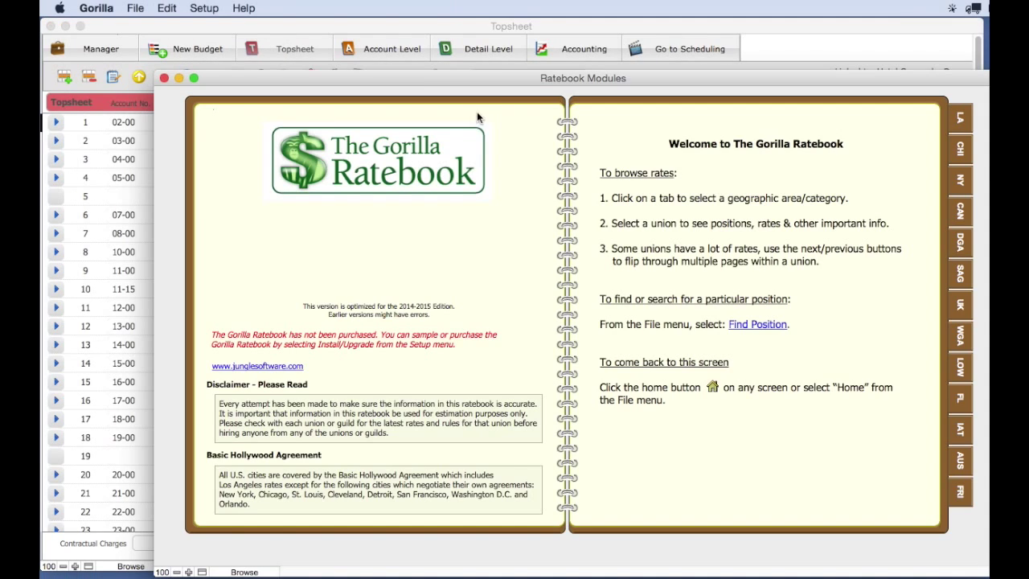
left_click_drag(512, 79, 420, 35)
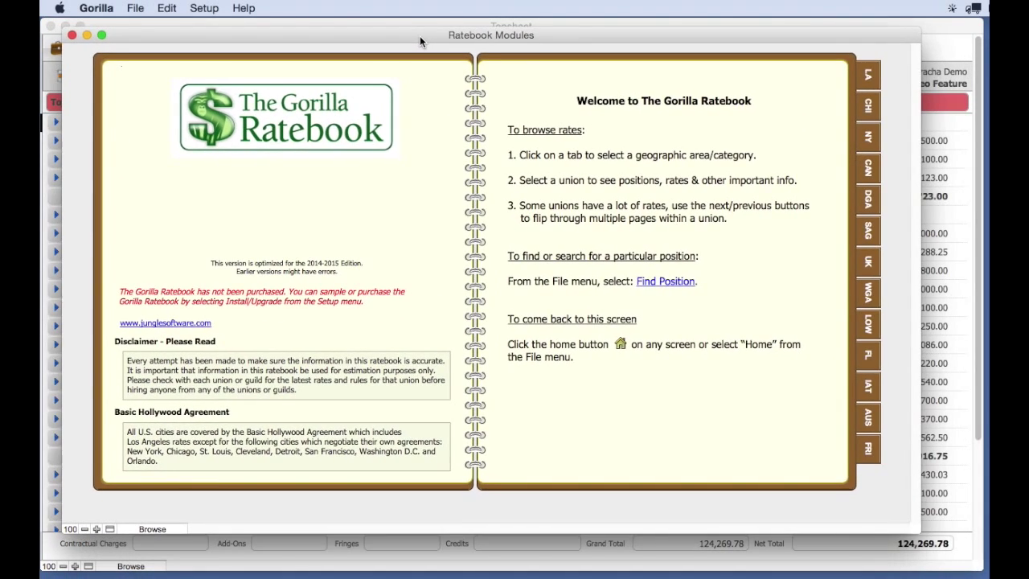
Start a Ratebook install and choose the 2014-2015 edition in Select Ratebook
left_click(198, 8)
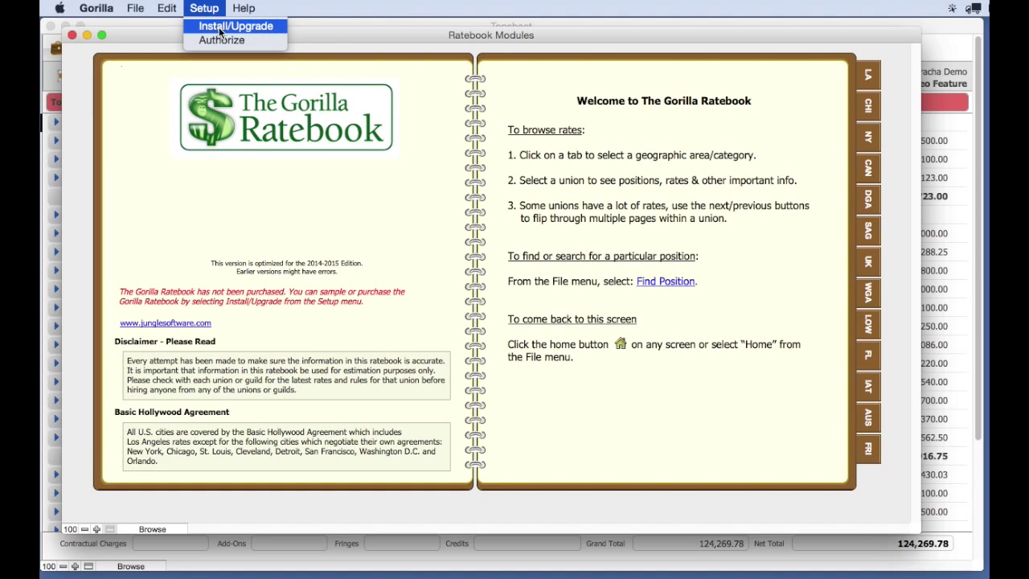
left_click(279, 26)
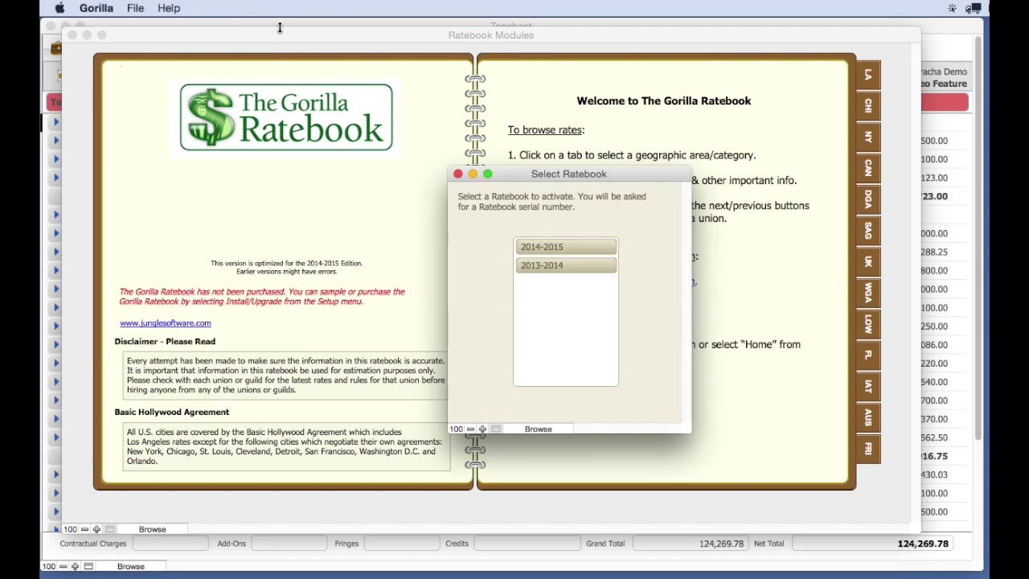
left_click_drag(599, 173, 535, 148)
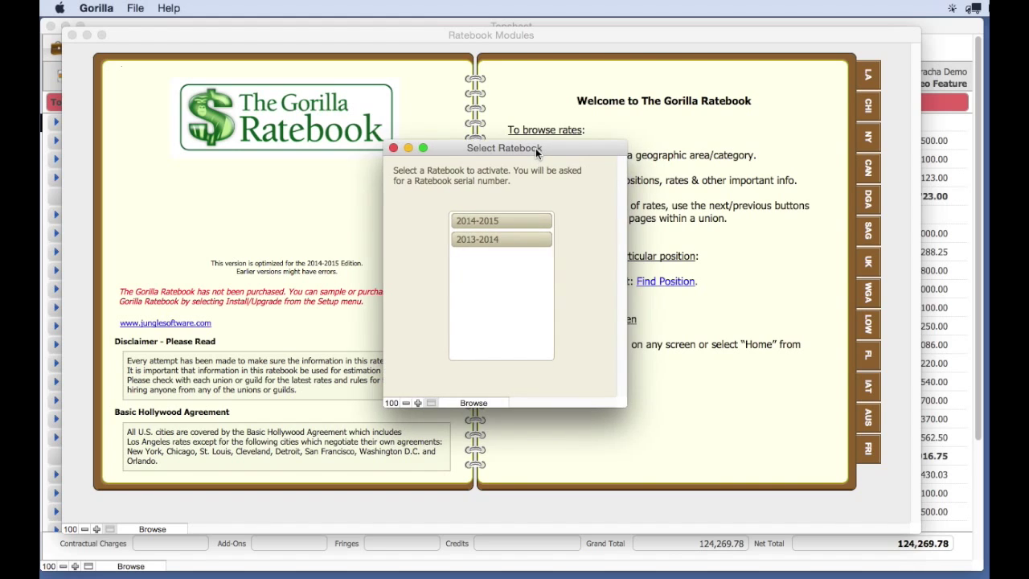
left_click(541, 223)
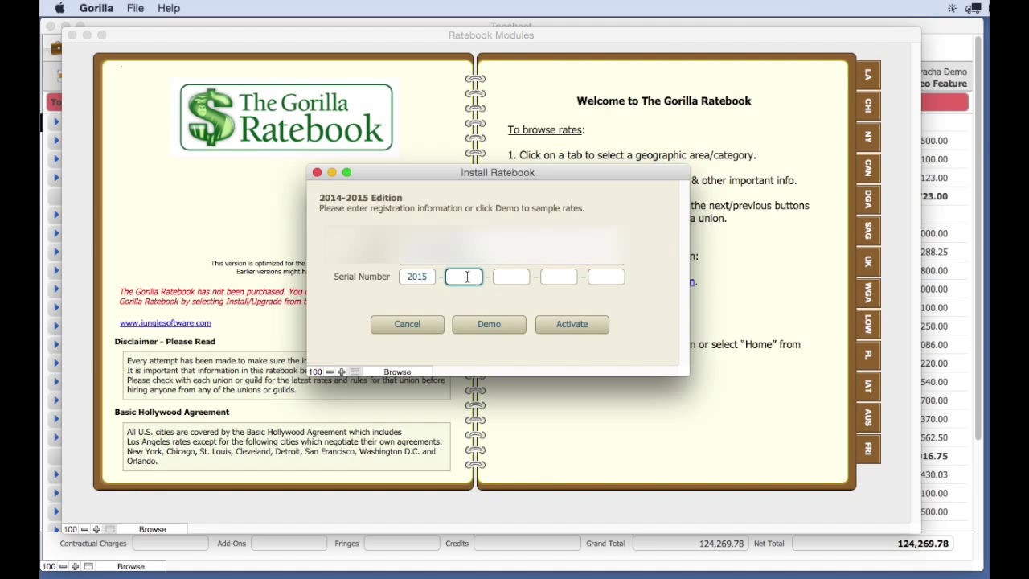
Activate the 2014-2015 Ratebook with the entered serial number, import its rates, and return to the Topsheet
left_click(576, 322)
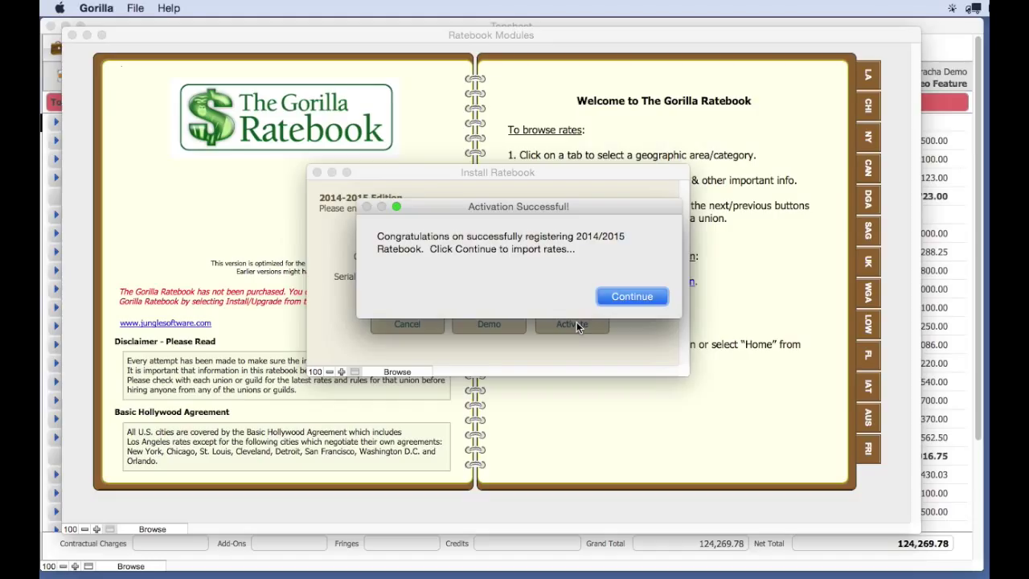
left_click(635, 296)
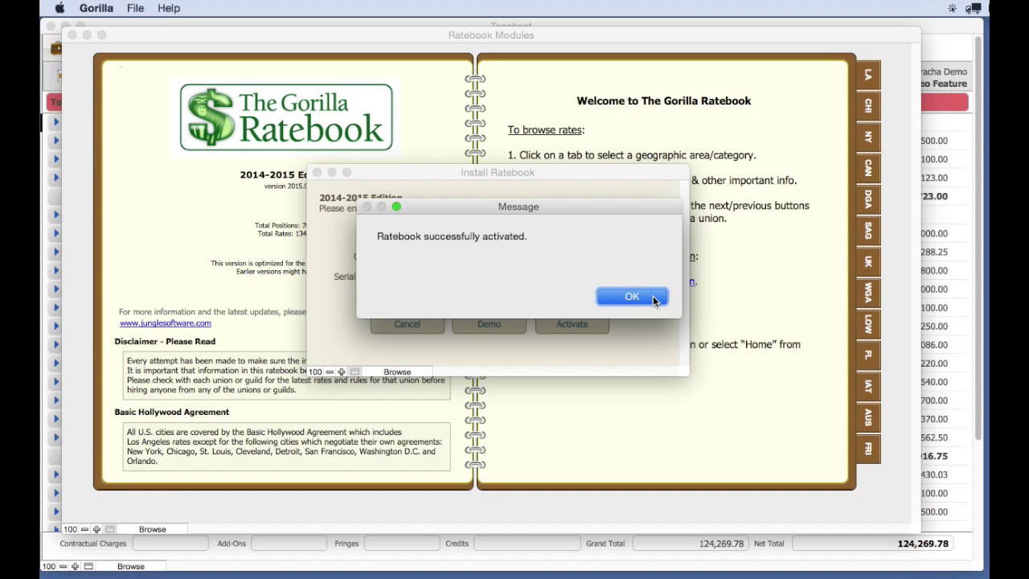
left_click(632, 297)
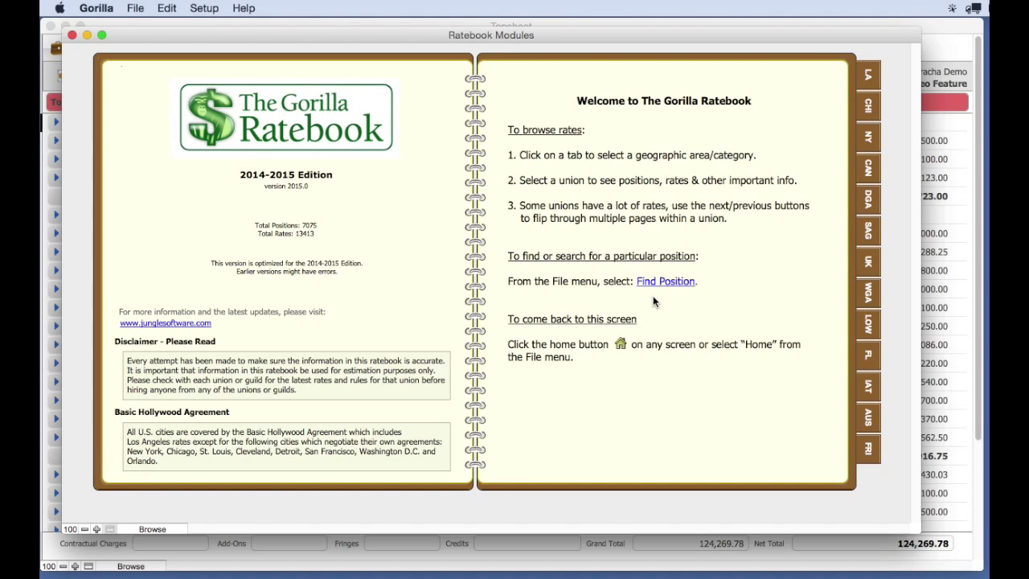
left_click(71, 35)
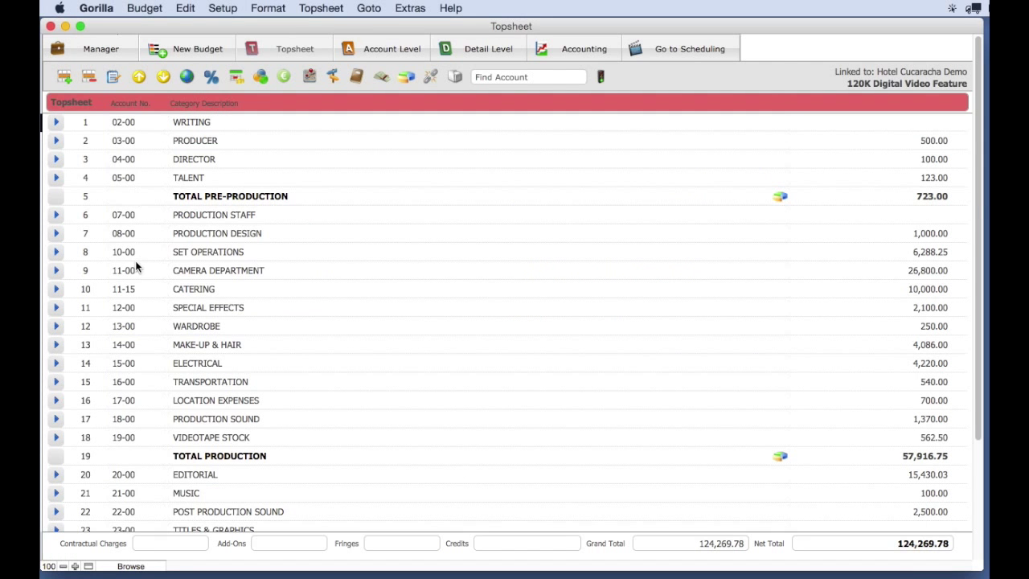
Open the 11-01 Director of Photography detail lines under 11-00 Camera Department
left_click(57, 272)
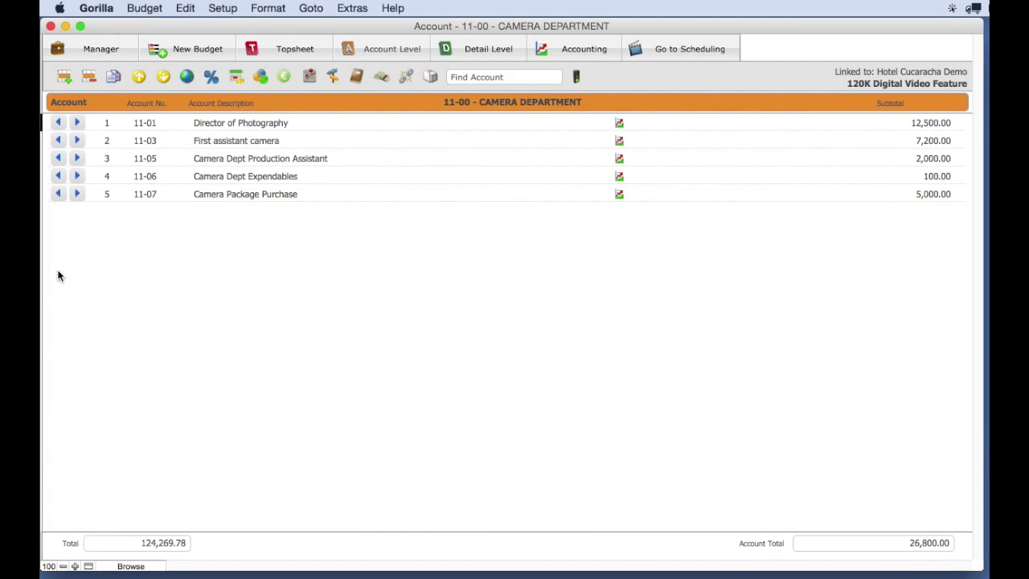
left_click(78, 123)
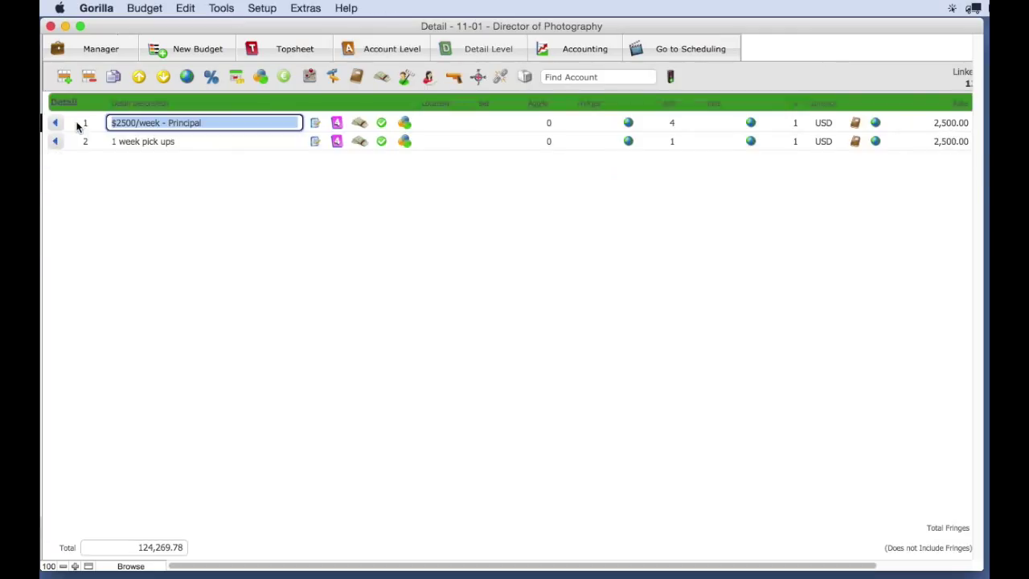
left_click(485, 169)
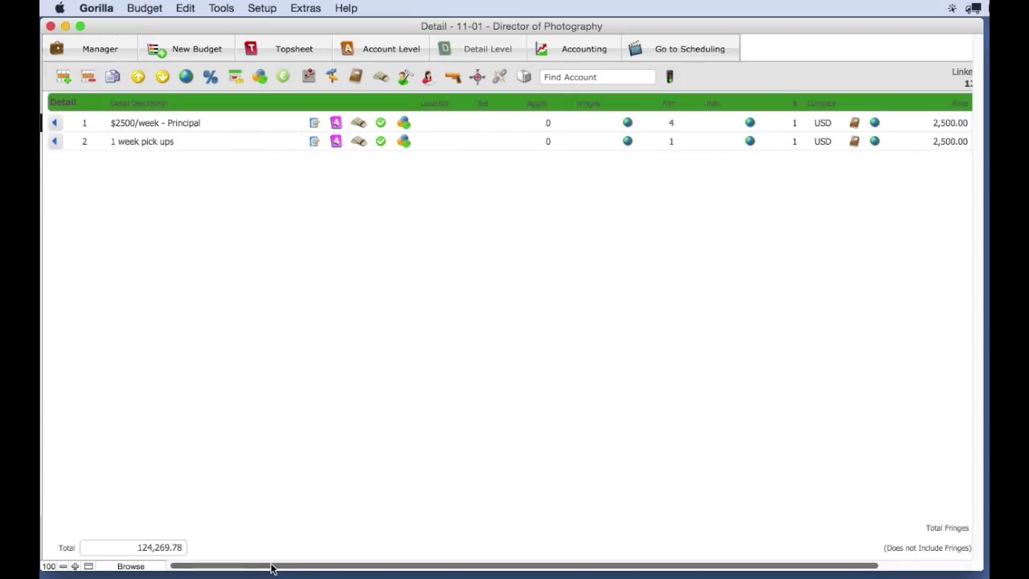
left_click_drag(270, 566, 394, 561)
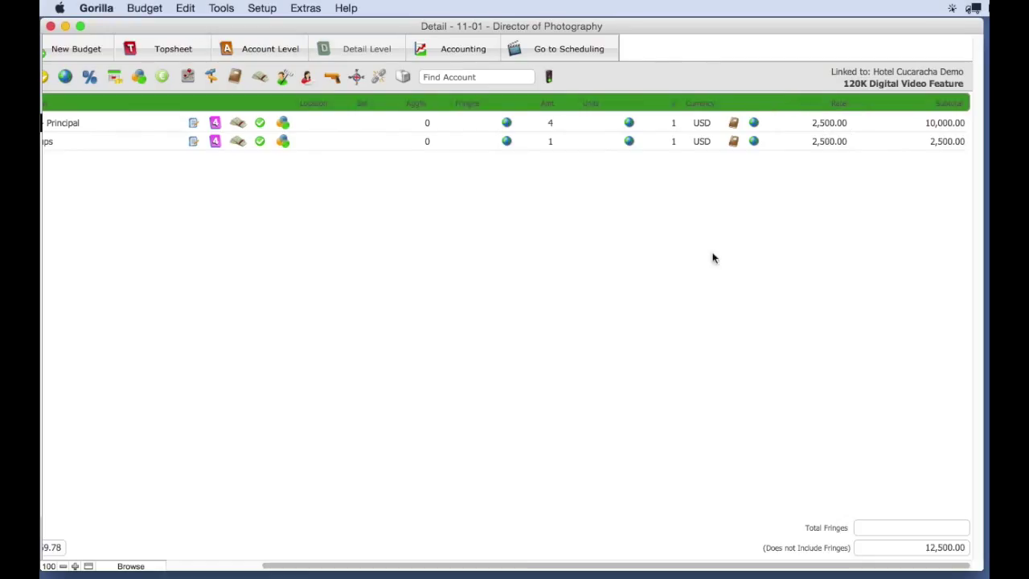
left_click_drag(545, 565, 452, 565)
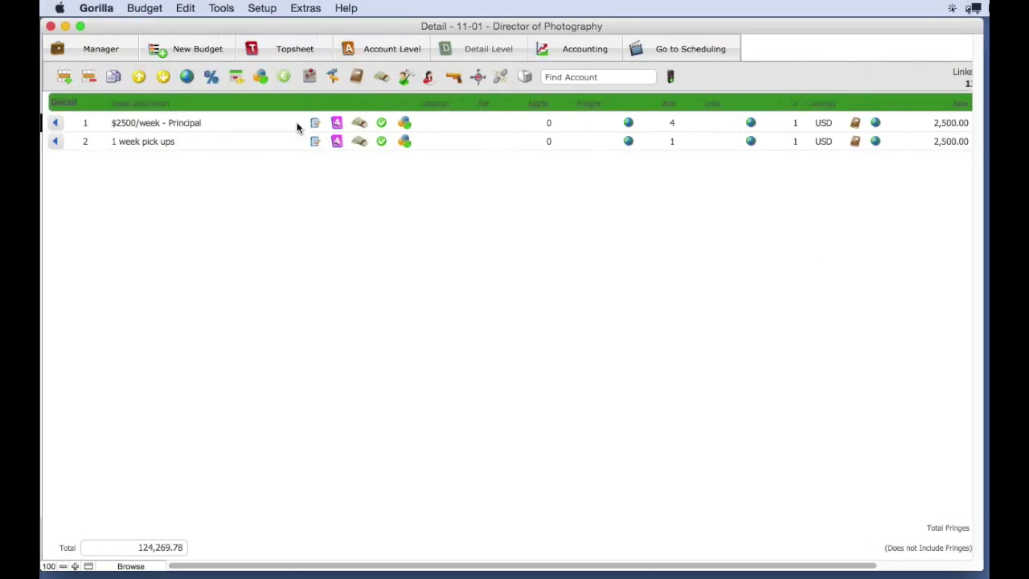
Delete the '$2500/week - Principal' and '1 week pick ups' detail lines
left_click(207, 122)
left_click(91, 77)
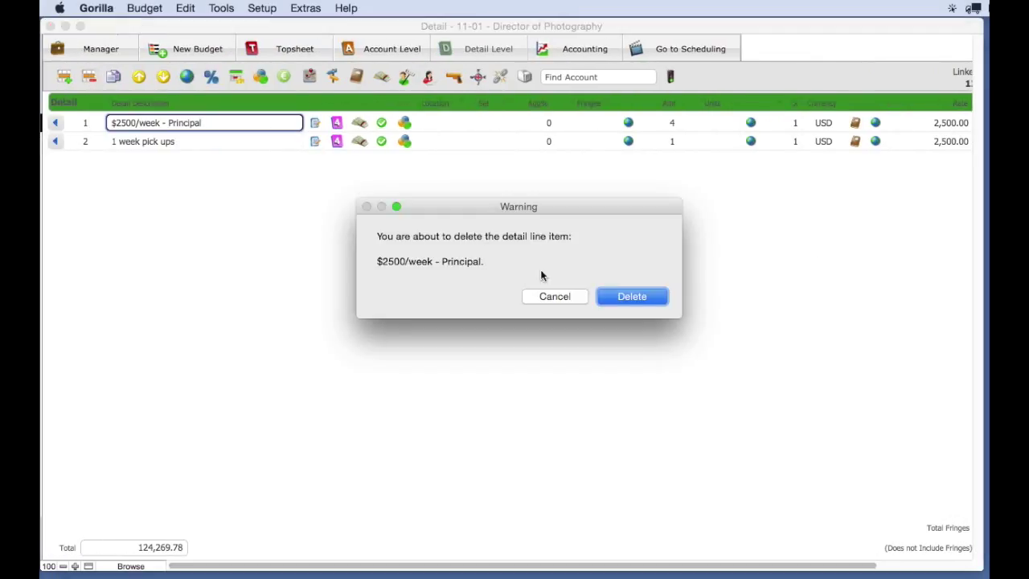
left_click(614, 299)
left_click(89, 77)
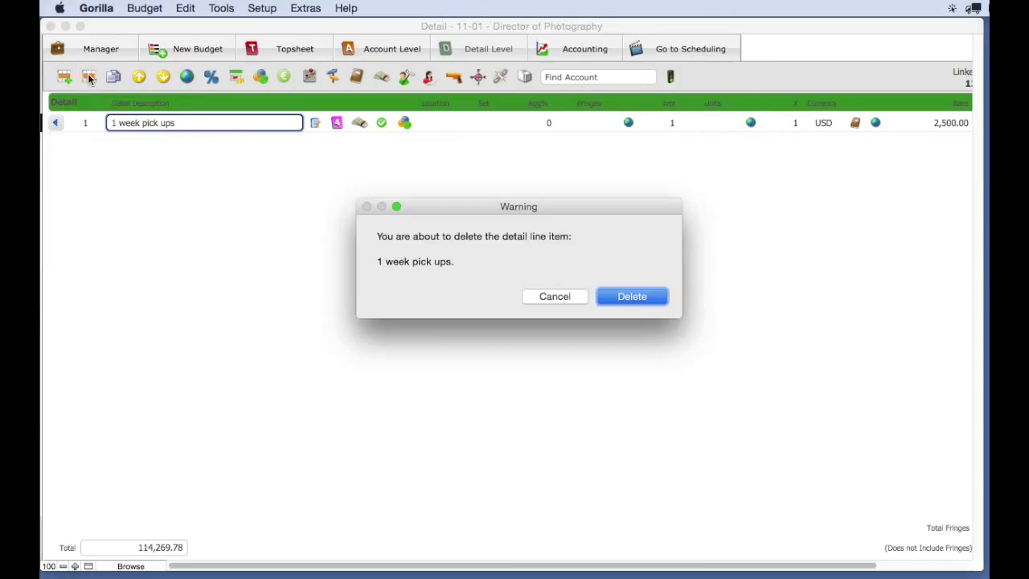
left_click(619, 298)
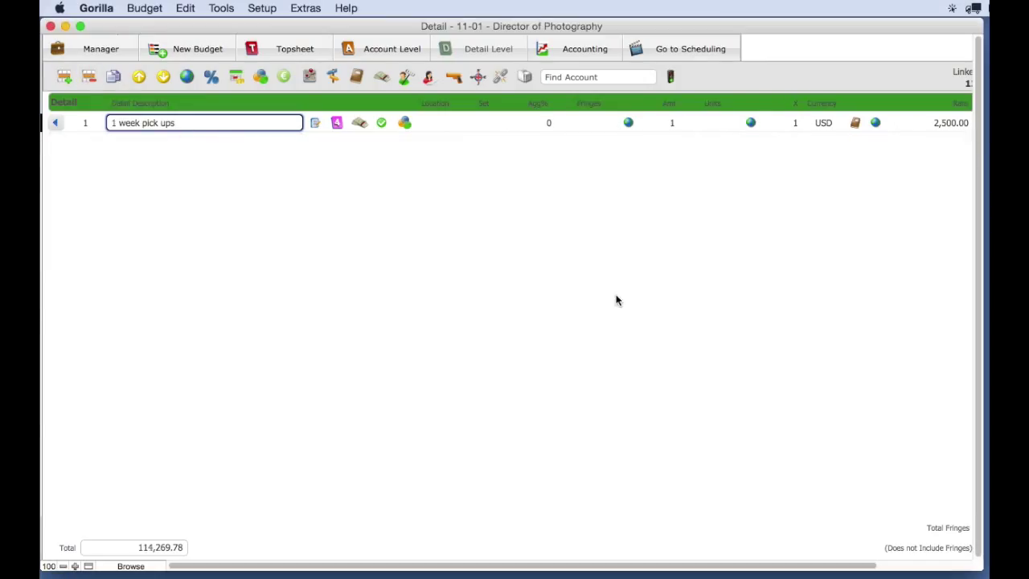
Add a new detail line described as '6 Week shoot'
left_click(64, 77)
type("6")
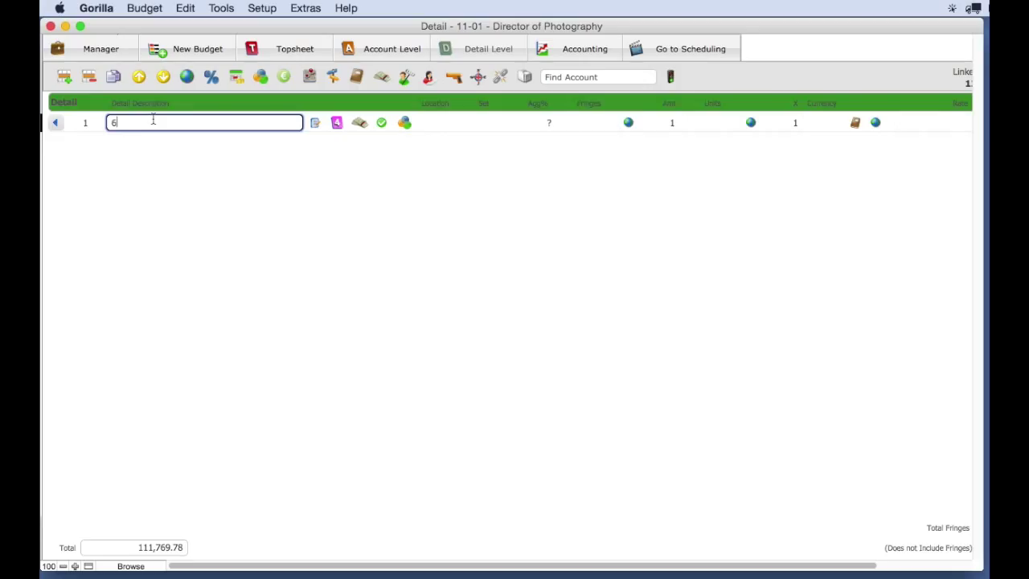
type(" Week shoot")
left_click_drag(263, 567, 355, 568)
Attach the LA Camera Director Of Photography weekly rate 3,854.63 to the '6 Week shoot' line, then review it
left_click(731, 122)
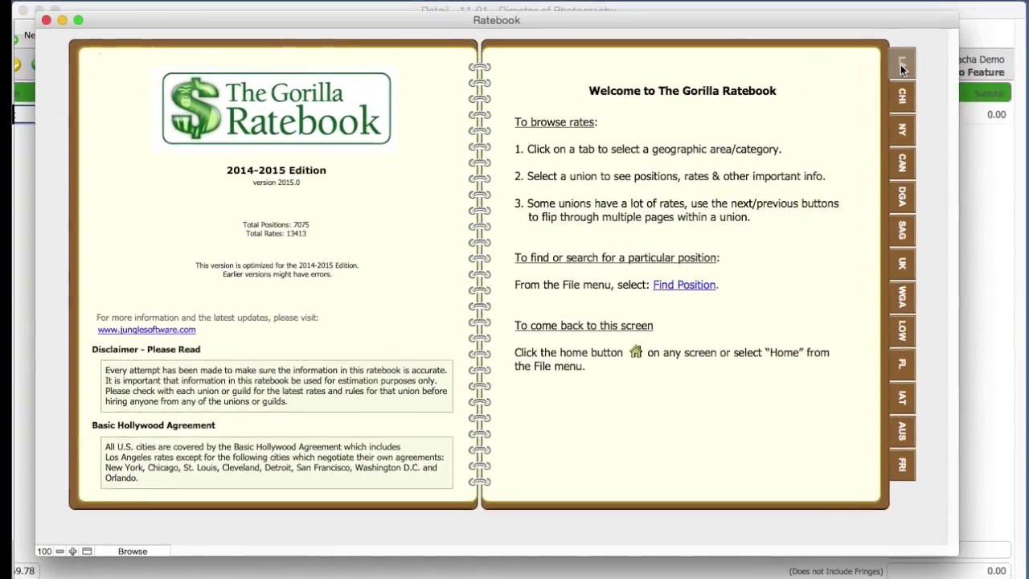
left_click(869, 75)
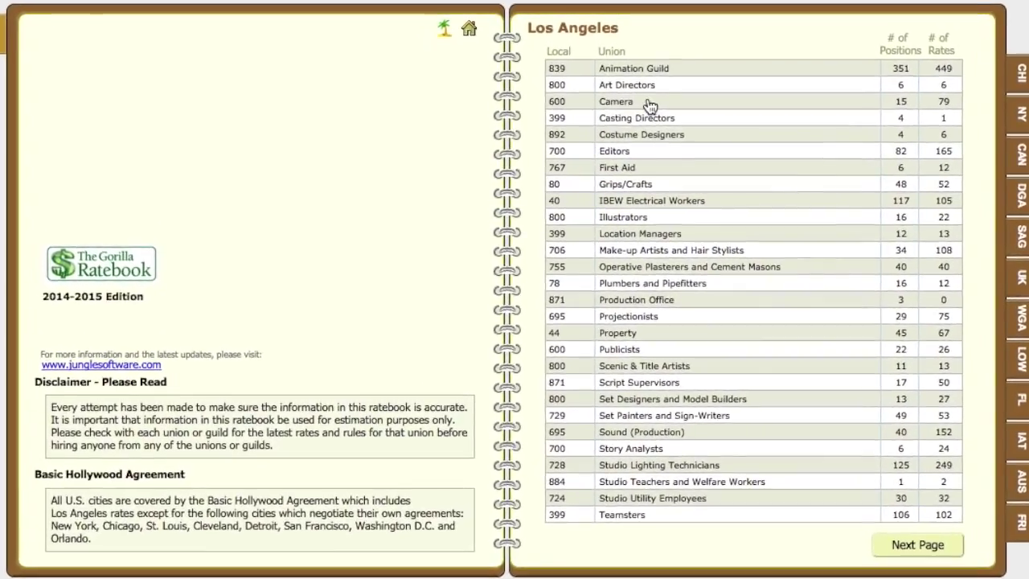
left_click(635, 110)
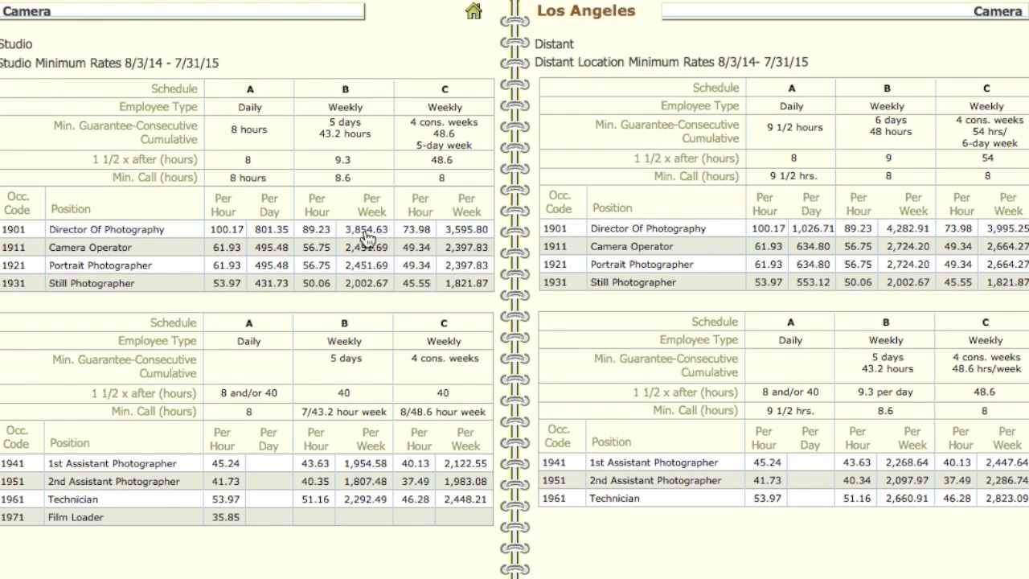
left_click(364, 229)
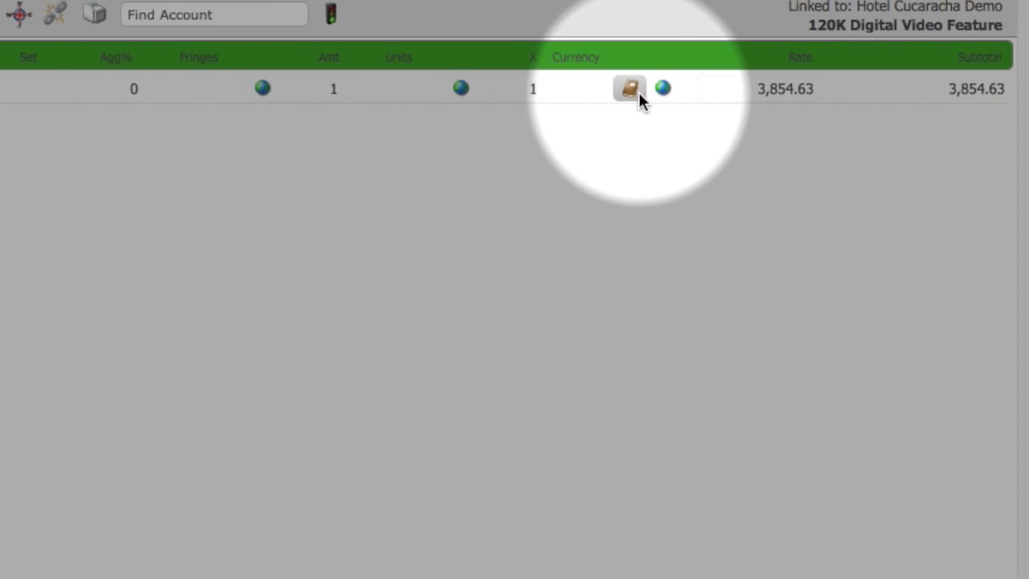
left_click(630, 89)
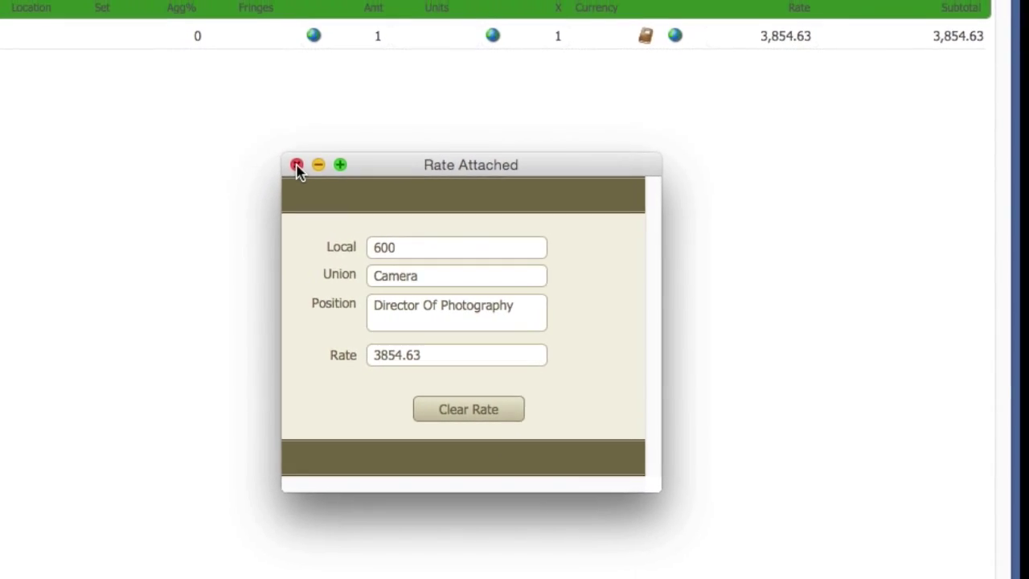
left_click(296, 165)
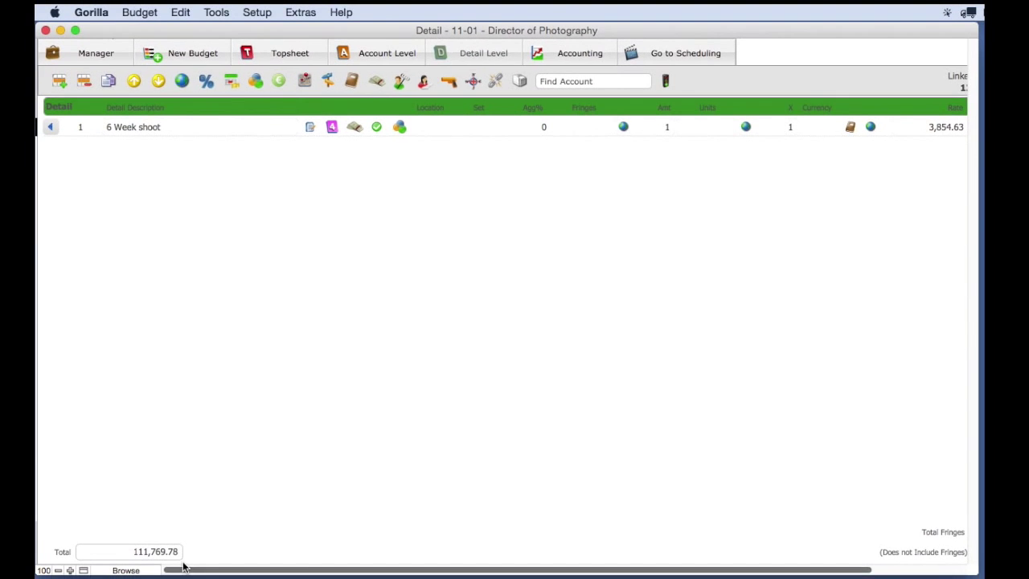
Import the first scheduled actor as a new line in 05-01 Actors under 05-00 TALENT
left_click(282, 53)
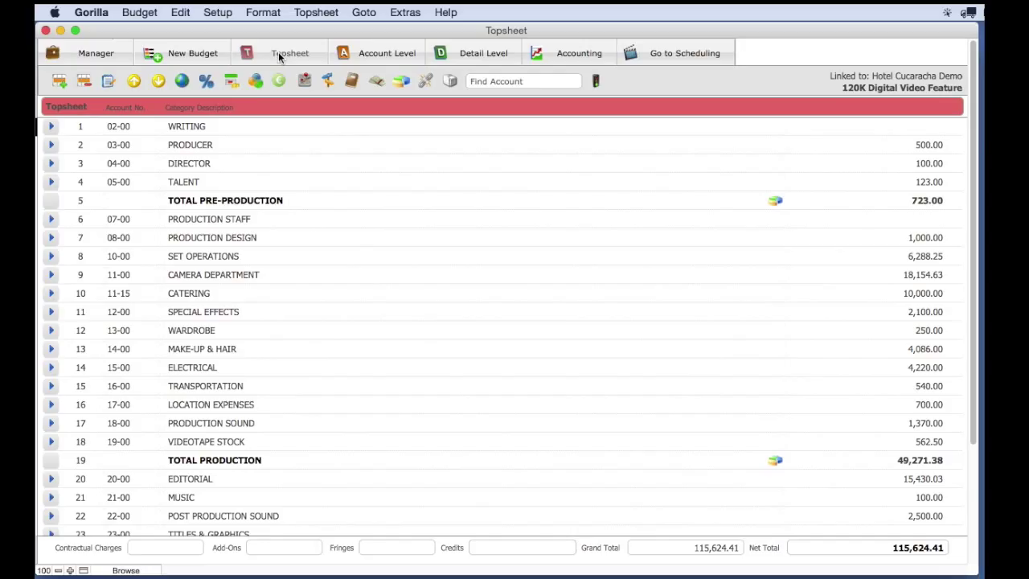
left_click(51, 184)
left_click(70, 127)
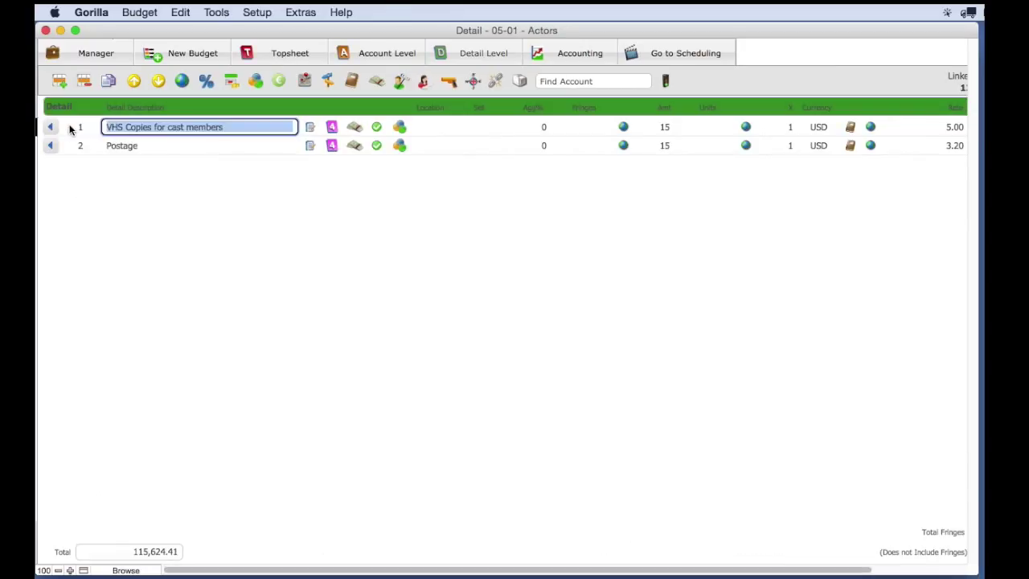
left_click(209, 167)
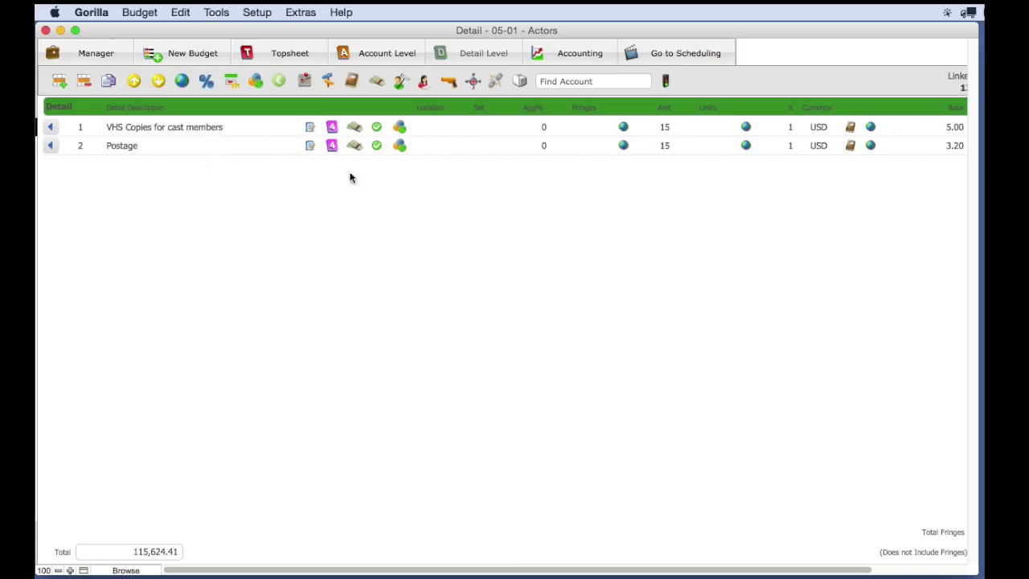
left_click_drag(510, 570, 574, 570)
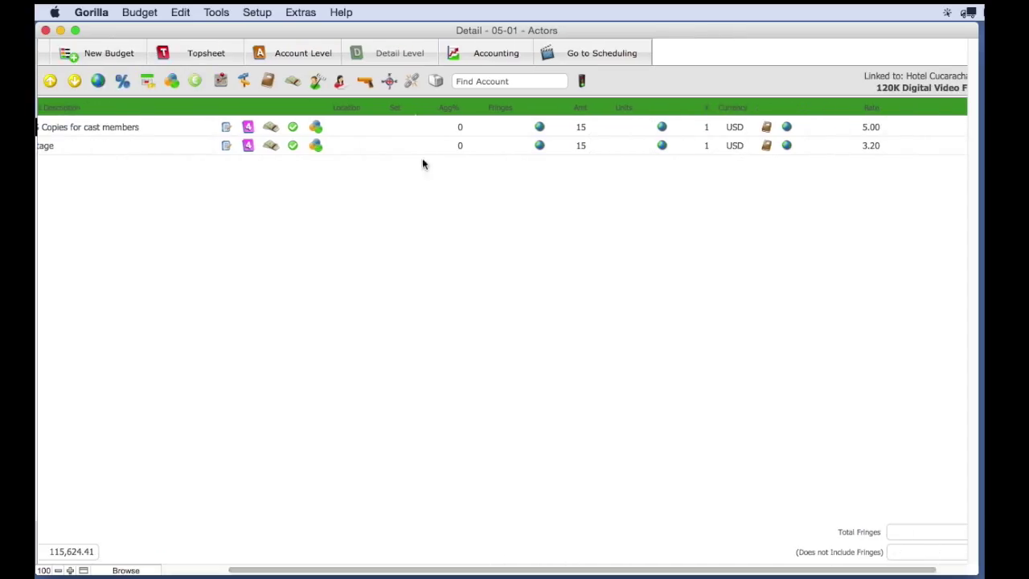
left_click(340, 81)
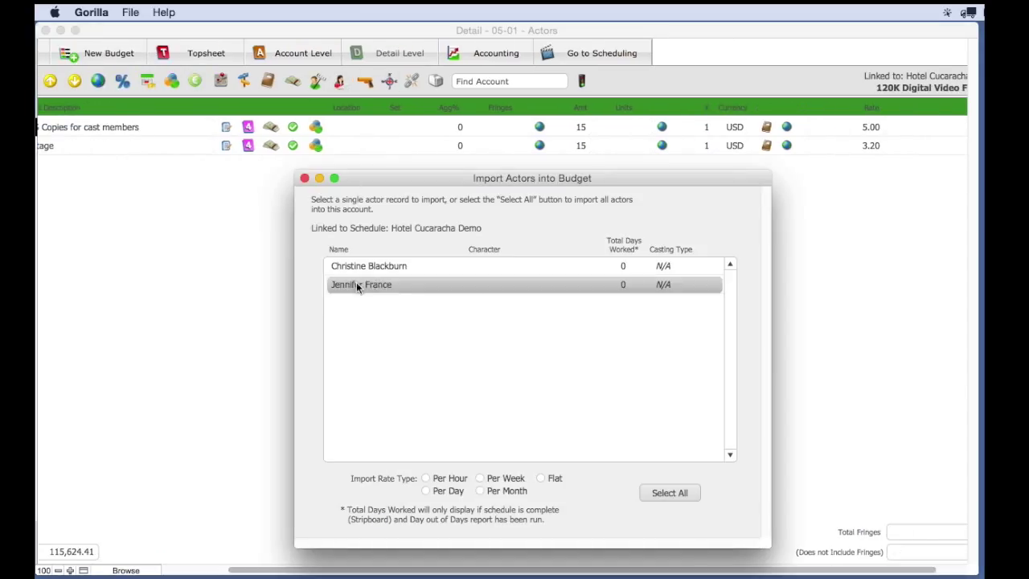
double_click(362, 266)
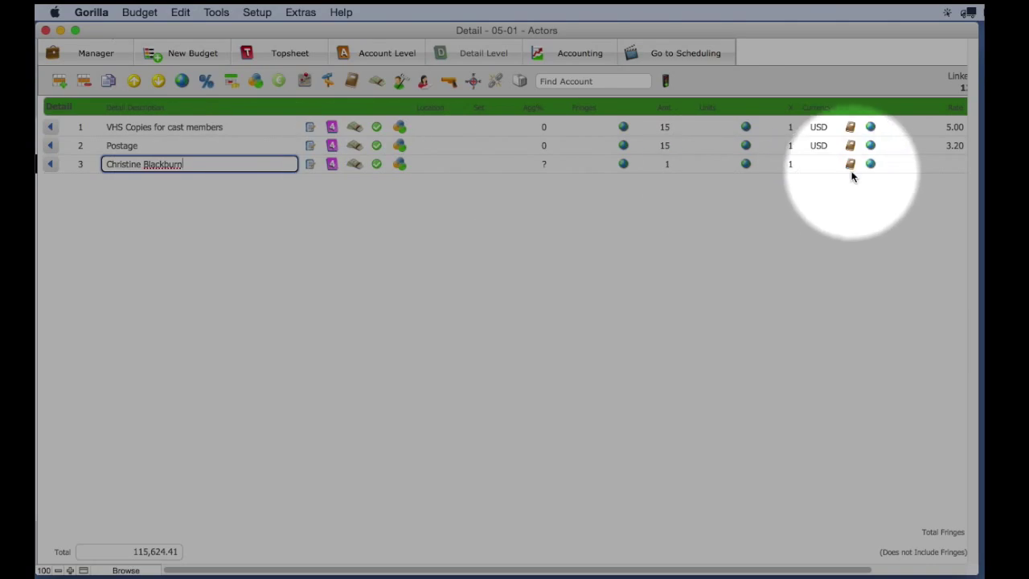
Attach the Screen Actors Guild Performer rate of 933 to the imported actor's line
left_click(851, 165)
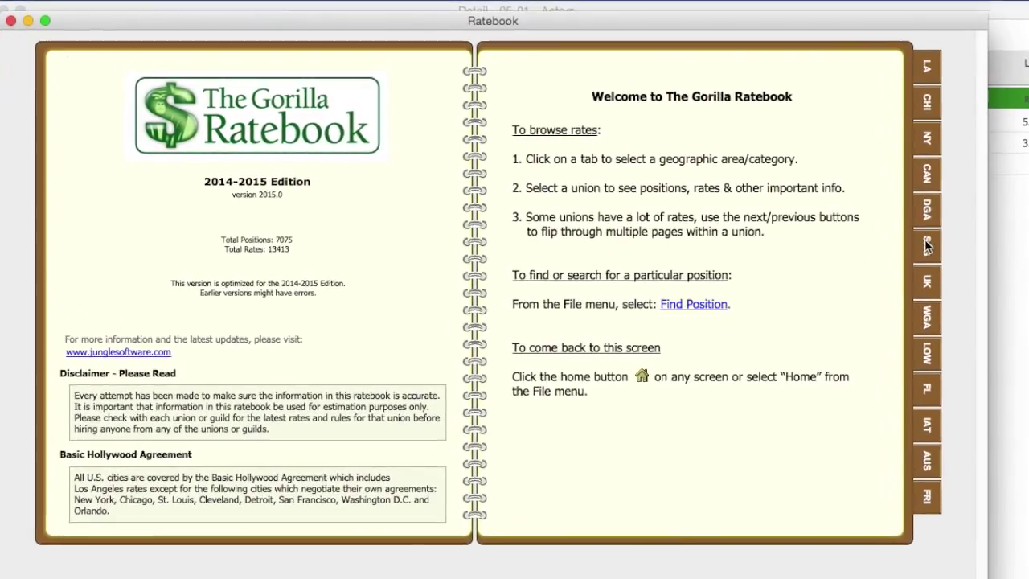
left_click(880, 241)
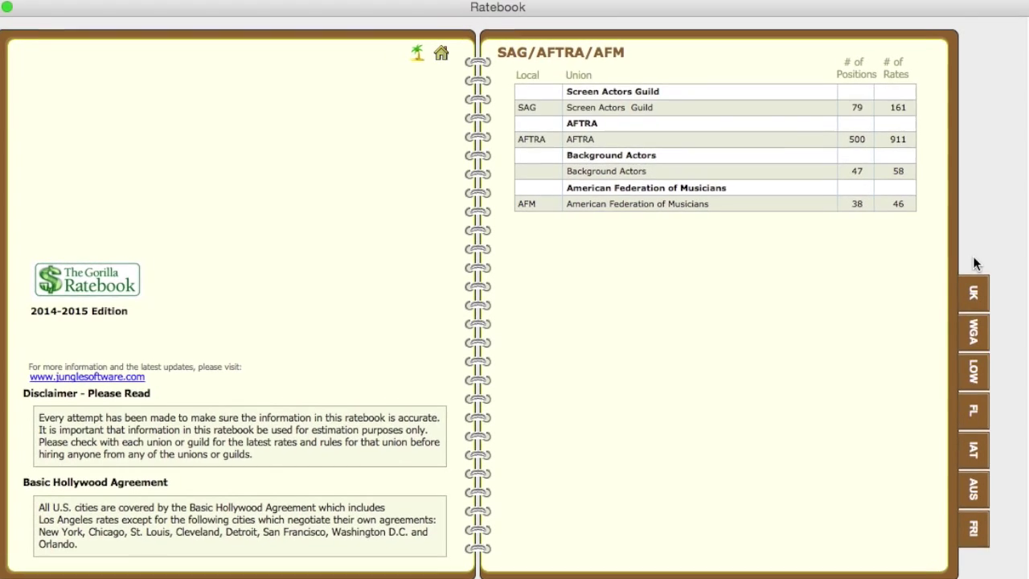
left_click(634, 112)
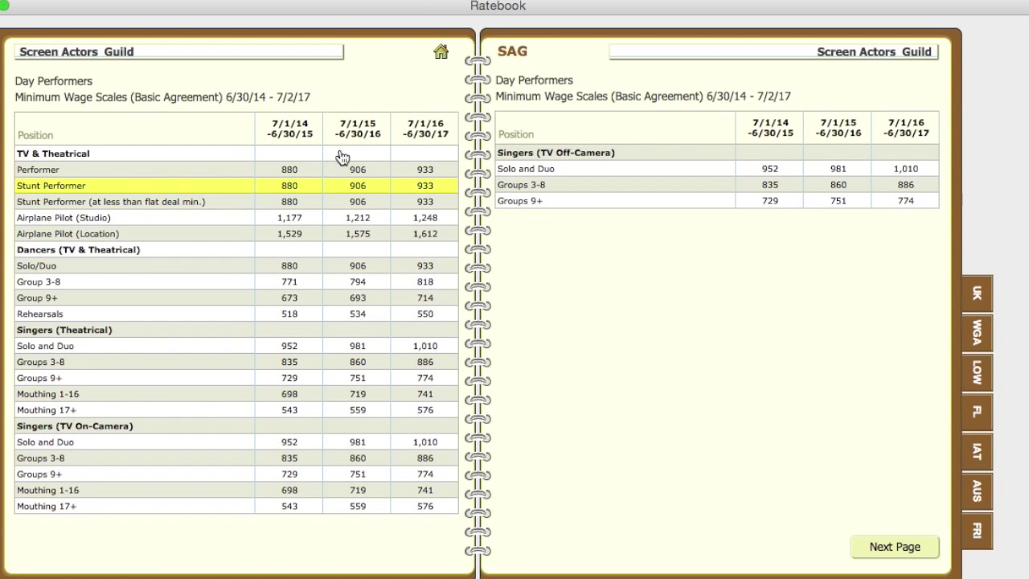
double_click(424, 171)
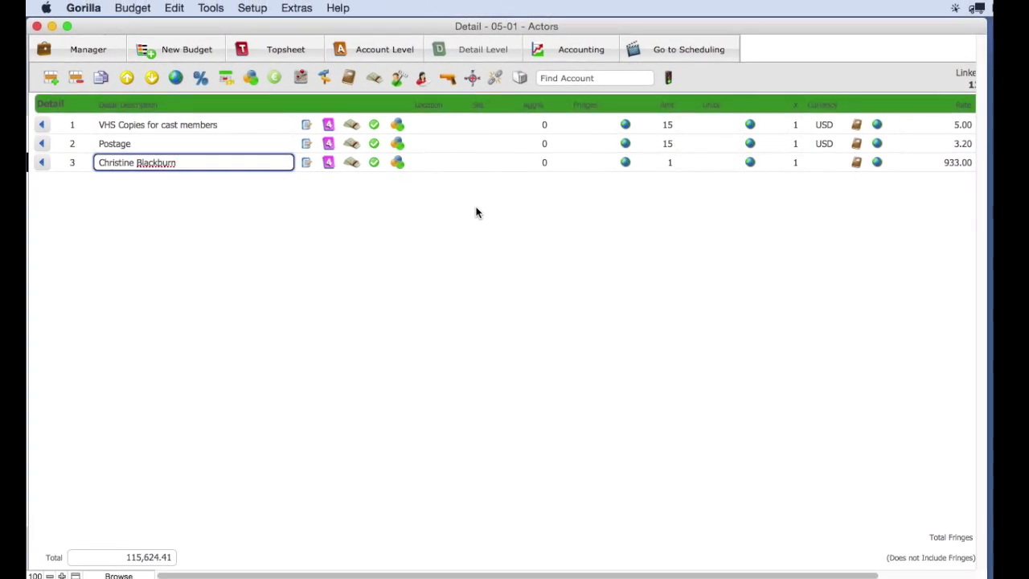
left_click(354, 81)
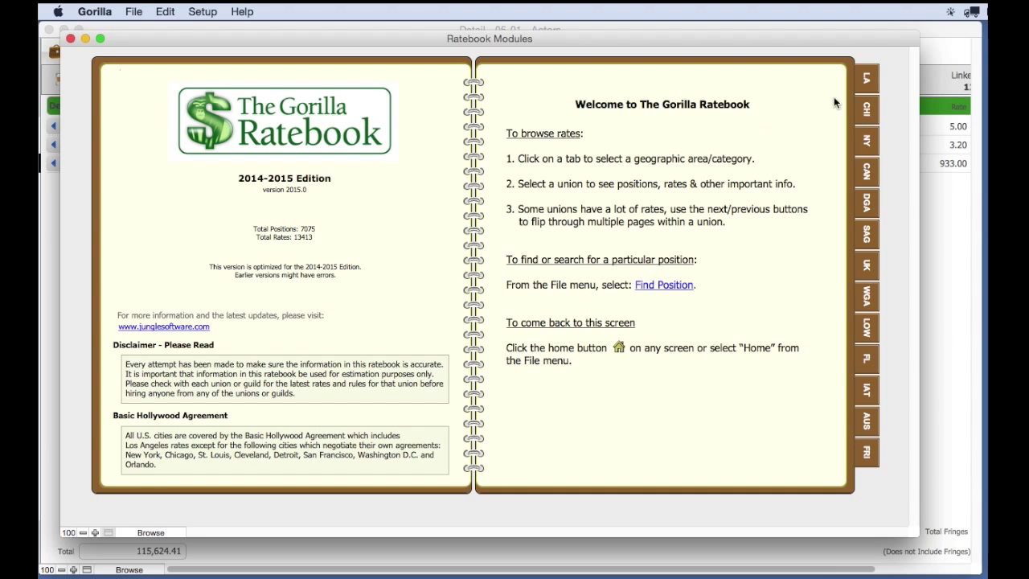
Show the Los Angeles union list in the standalone Ratebook
left_click(866, 80)
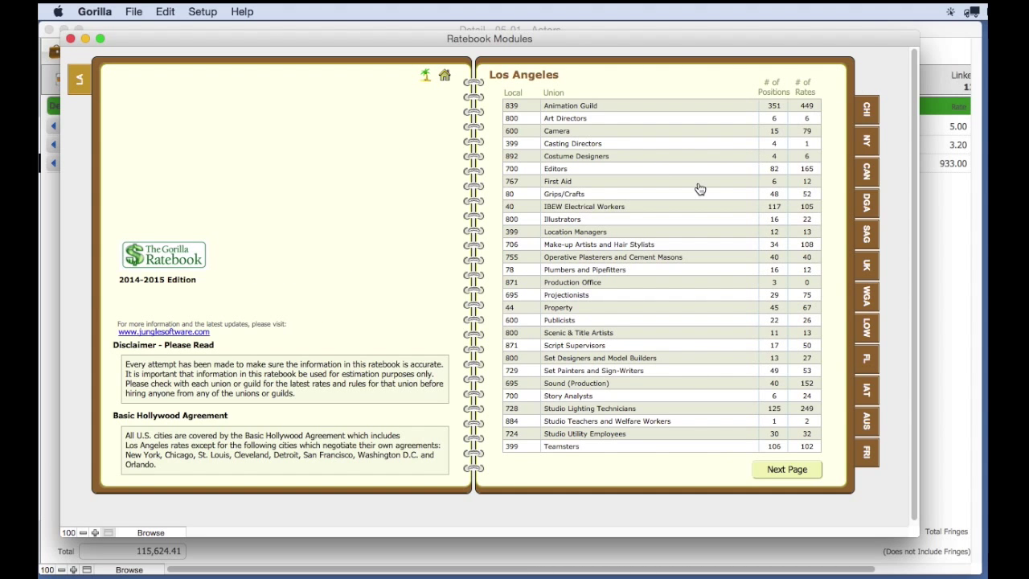